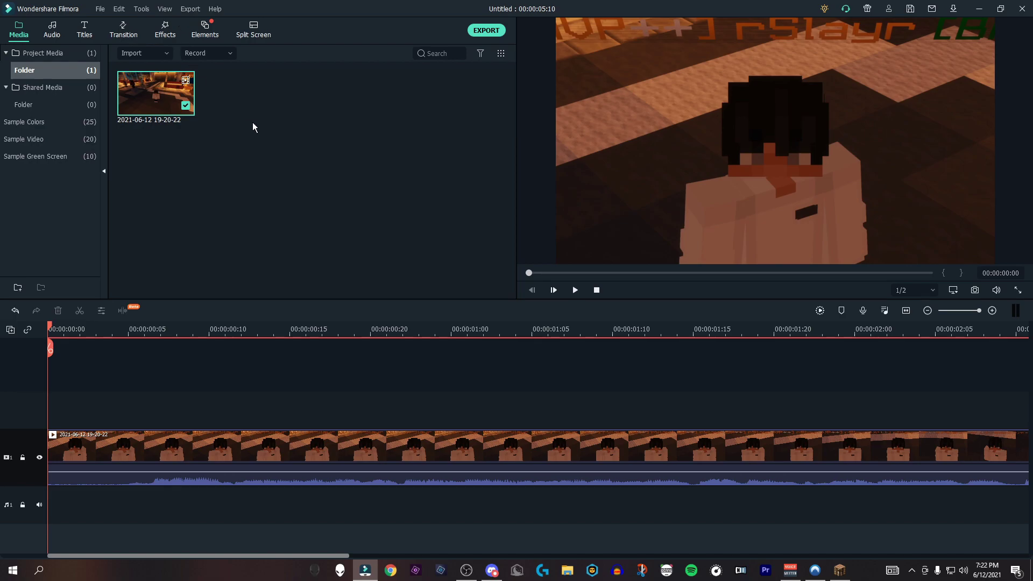
# Step: Add the custom Animated Mont title on the track above the video and open its text settings
pyautogui.click(88, 33)
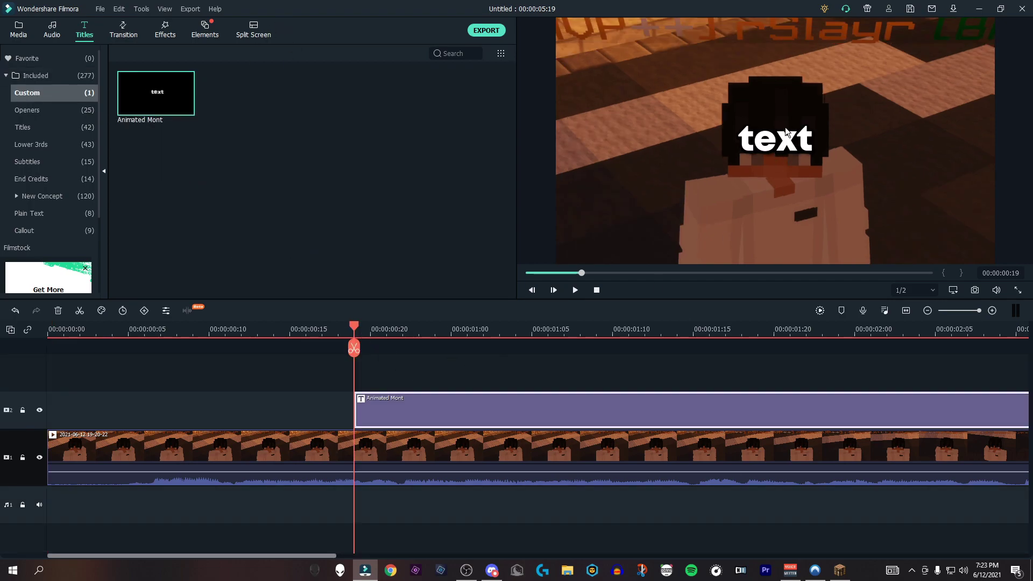
pyautogui.rightClick(470, 408)
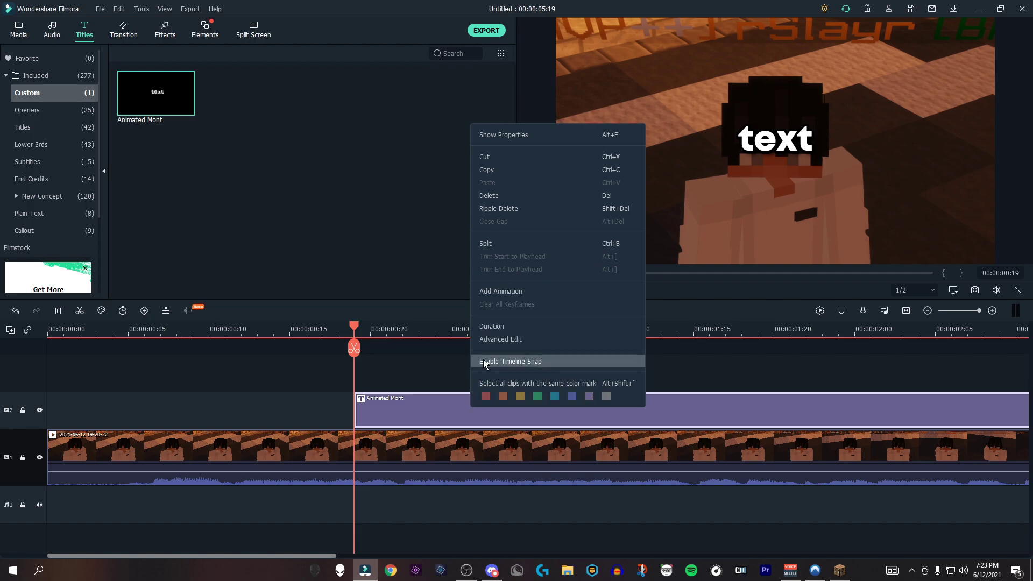
pyautogui.doubleClick(400, 415)
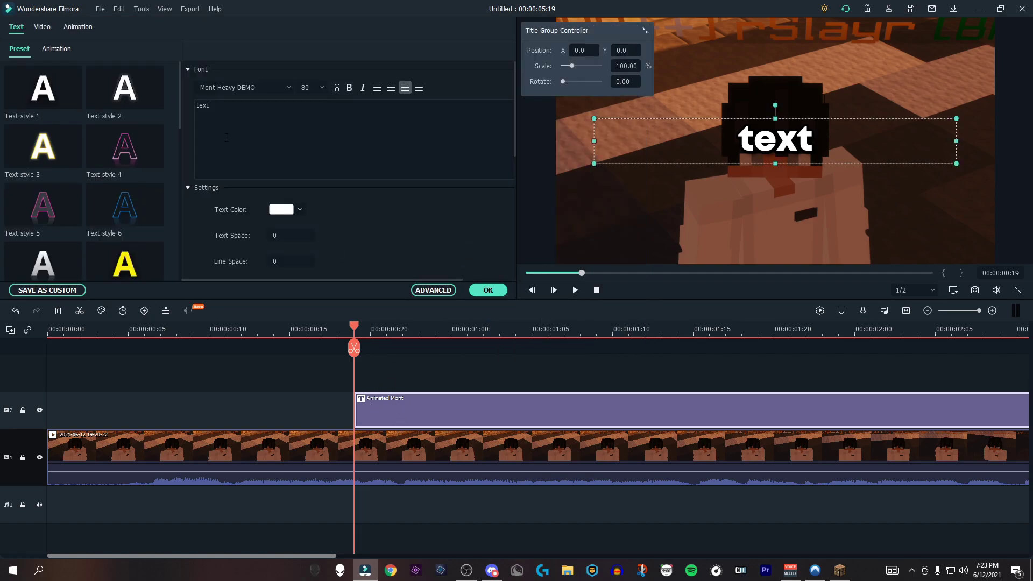
# Step: Review the title's advanced text customization settings from the text fill down to the text shadow
pyautogui.click(245, 114)
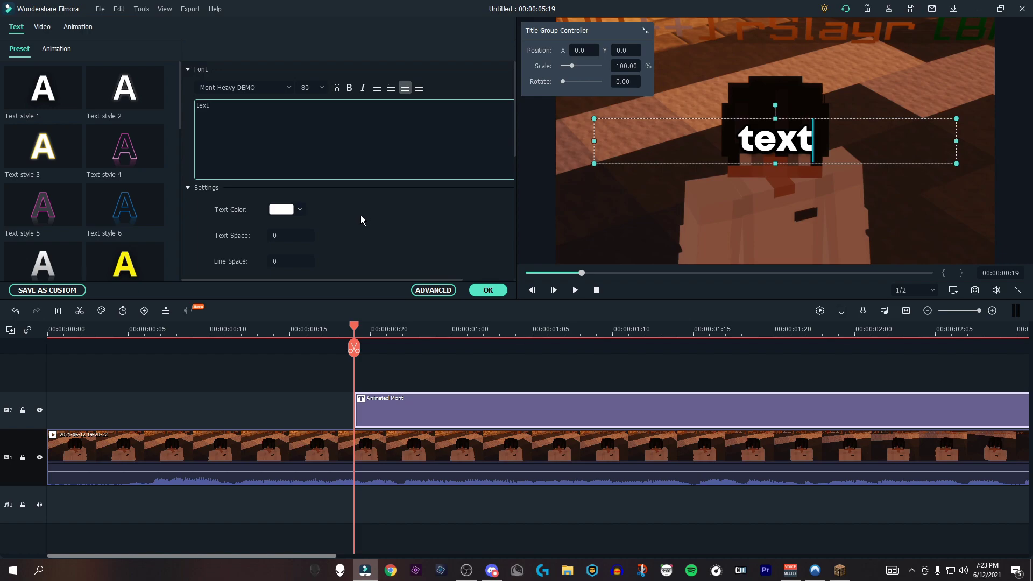
pyautogui.click(340, 206)
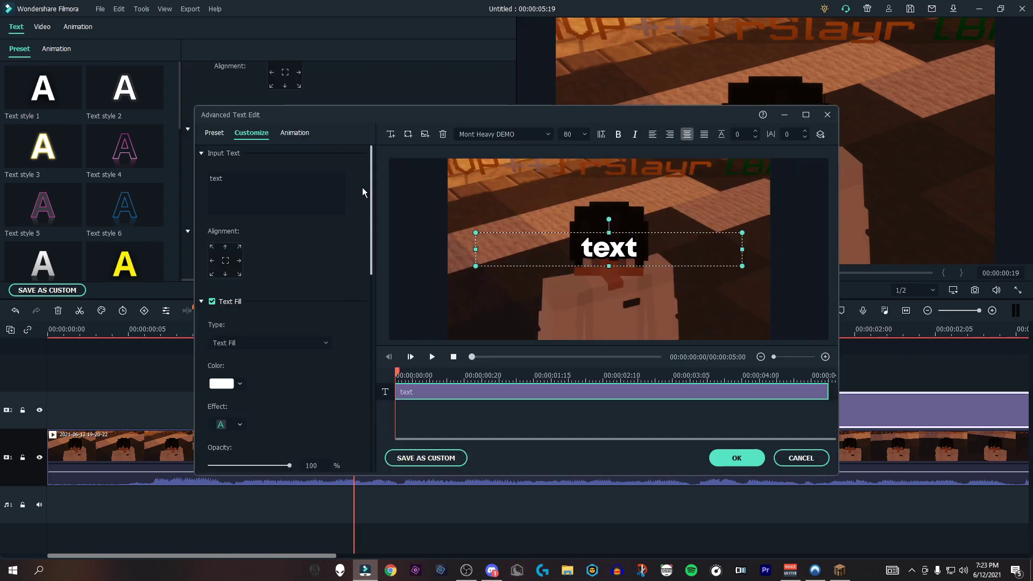
pyautogui.moveTo(365, 202); pyautogui.dragTo(341, 445)
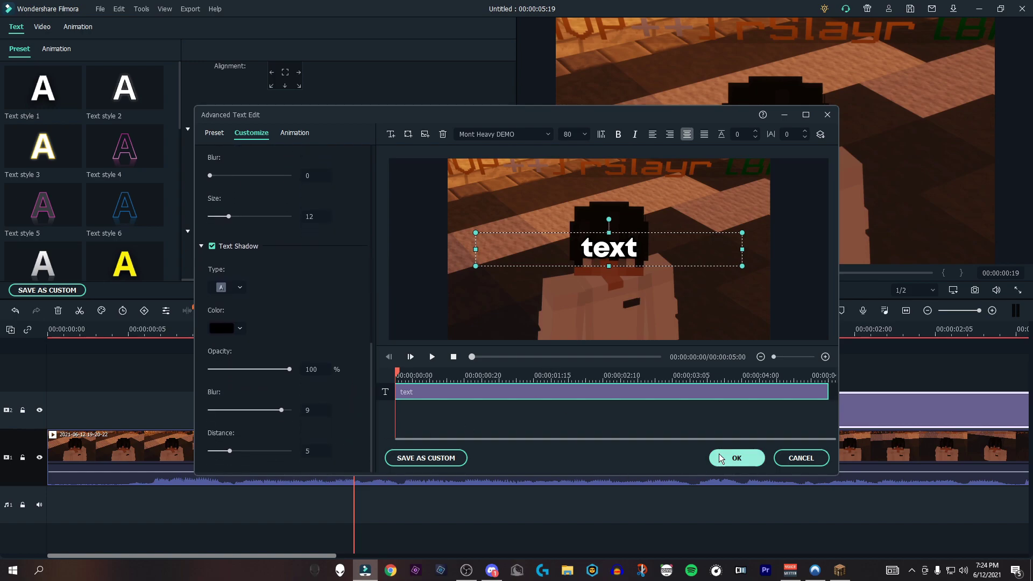
pyautogui.click(735, 462)
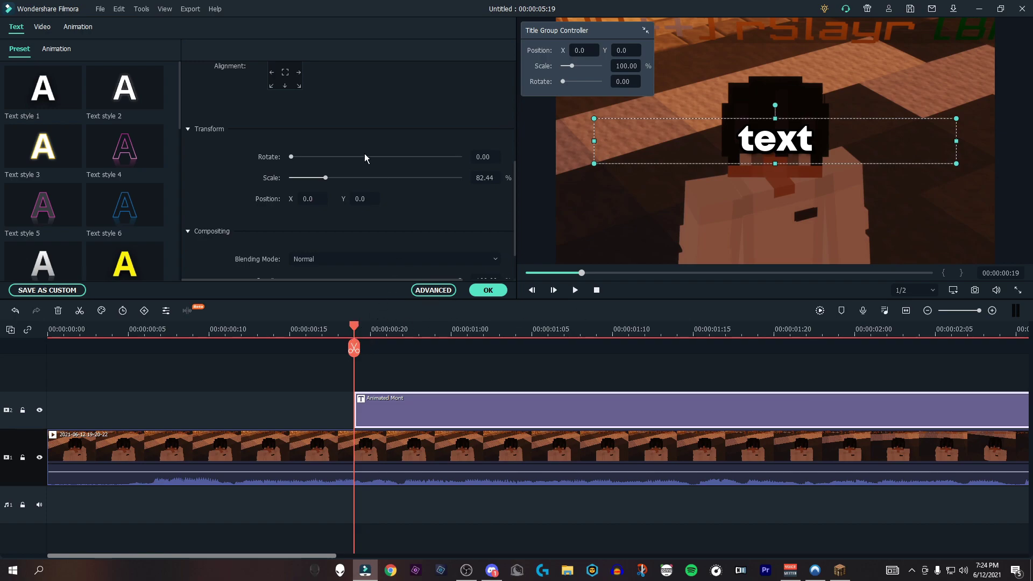
pyautogui.click(488, 290)
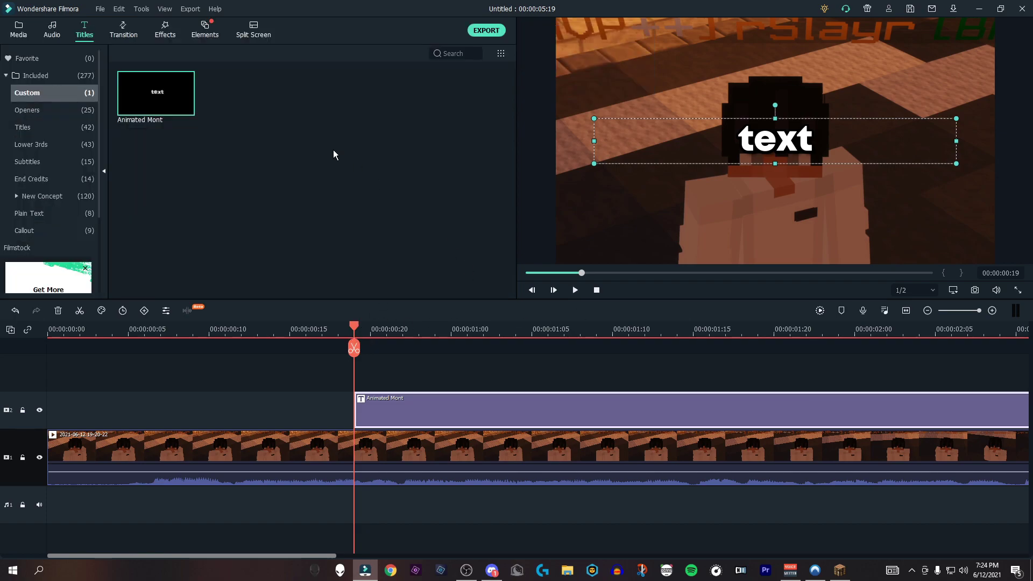
# Step: Replace the Animated Mont title's text with "Test"
pyautogui.doubleClick(412, 399)
pyautogui.scroll(5, 350, 135)
pyautogui.click(264, 160)
pyautogui.hotkey('ctrl', 'a')
pyautogui.write('Test')
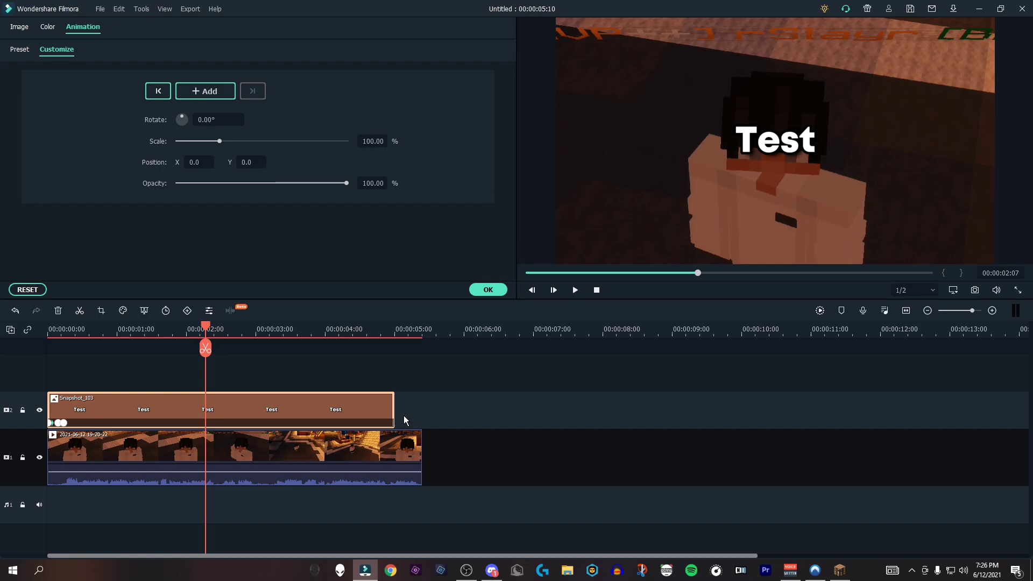
# Step: Examine the spacing and scale of the keyframes at the start of the Snapshot_103 clip
pyautogui.moveTo(973, 310); pyautogui.dragTo(979, 310)
pyautogui.moveTo(450, 556); pyautogui.dragTo(214, 556)
pyautogui.click(144, 334)
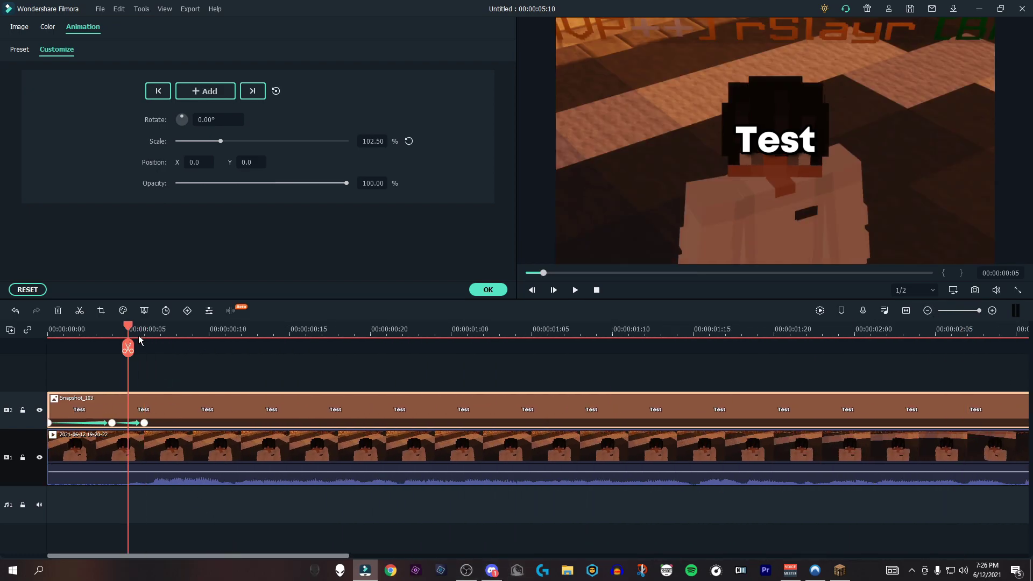
pyautogui.click(192, 333)
pyautogui.moveTo(218, 345); pyautogui.dragTo(153, 365)
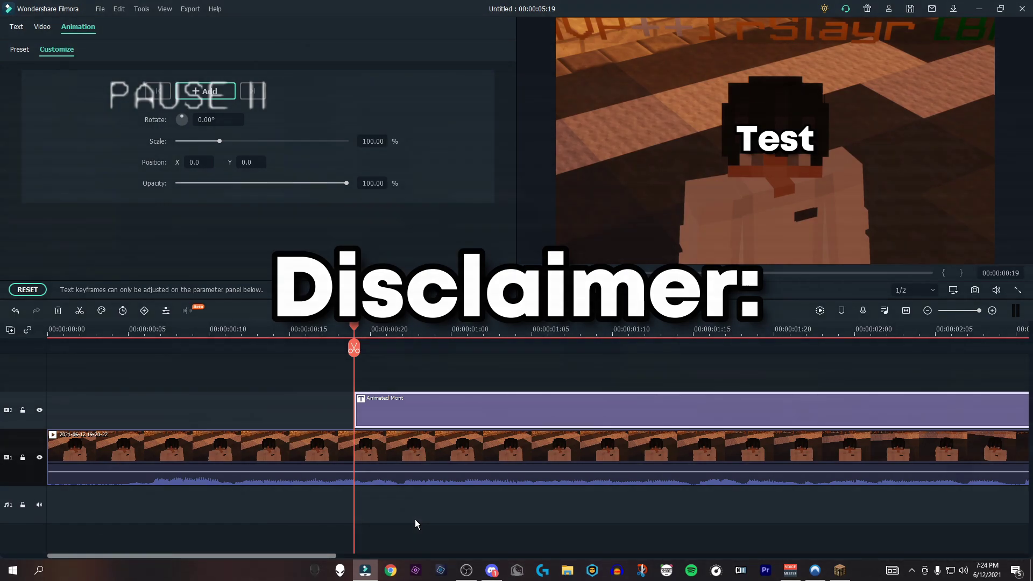
# Step: Move the Test title past the end of the video clip and take a snapshot of it over the black background
pyautogui.moveTo(979, 311); pyautogui.dragTo(972, 311)
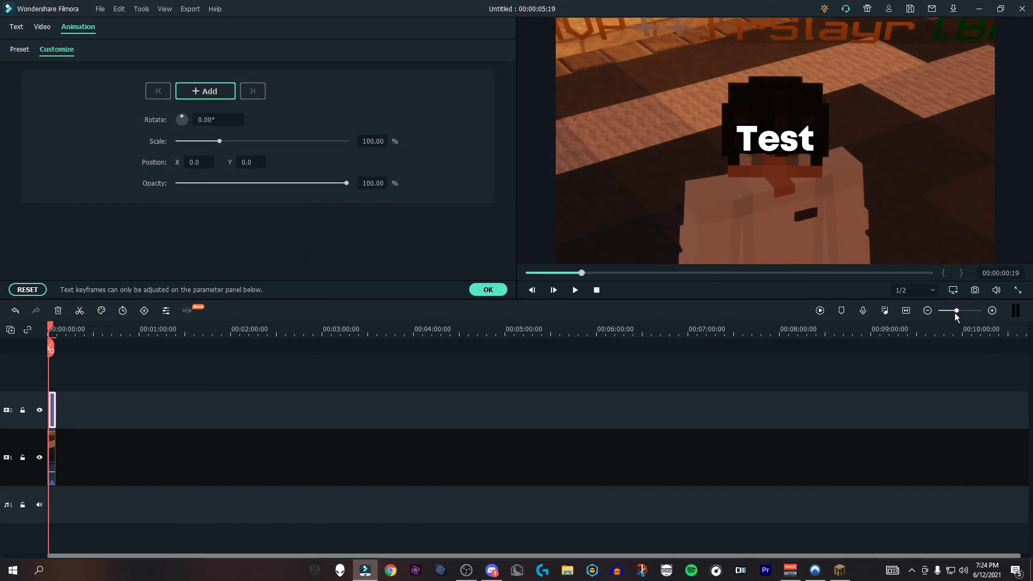
pyautogui.moveTo(269, 410); pyautogui.dragTo(616, 417)
pyautogui.click(452, 334)
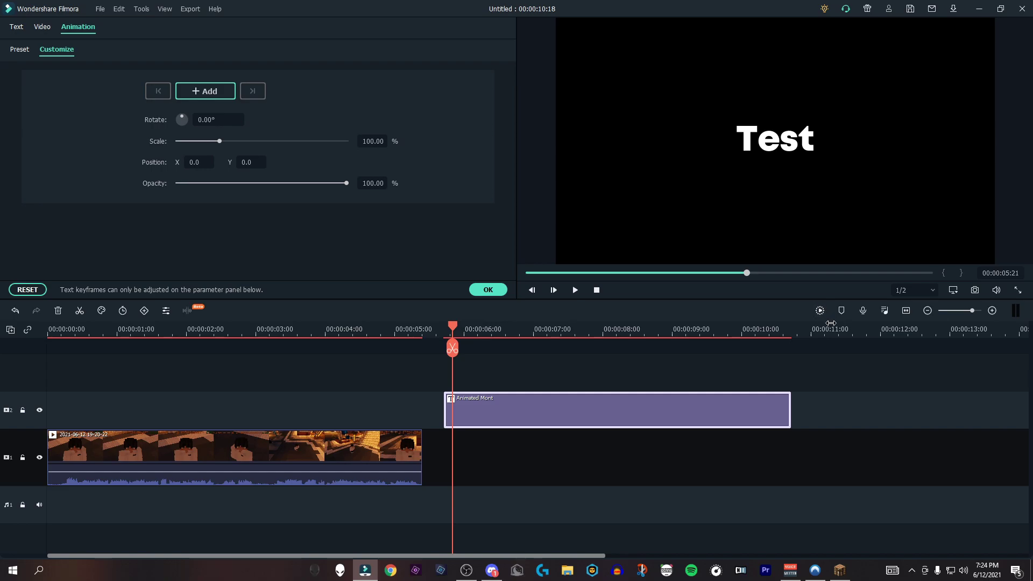
pyautogui.click(973, 292)
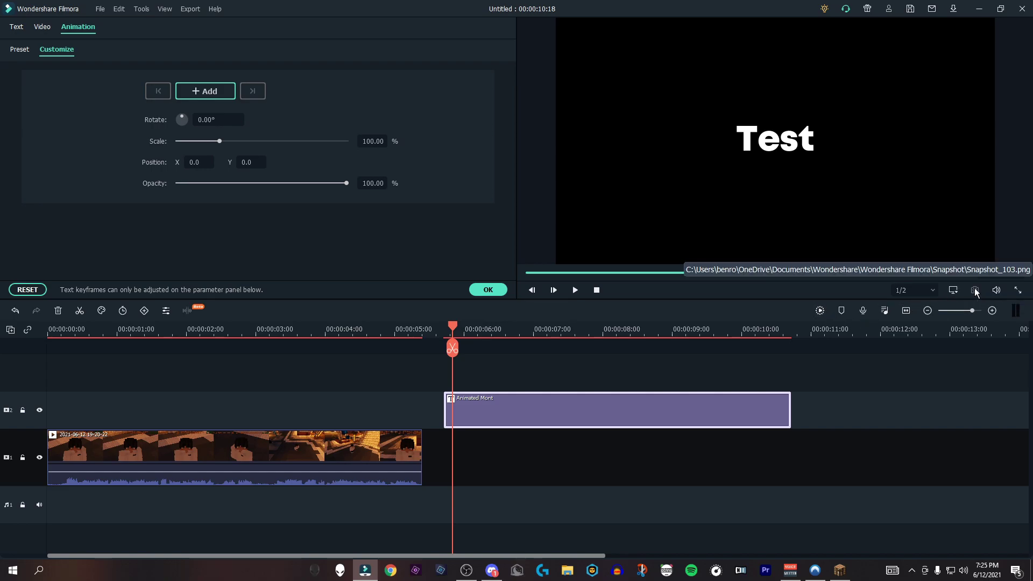
# Step: Delete the title clip and place the Snapshot_103 image on the track above the video
pyautogui.click(488, 290)
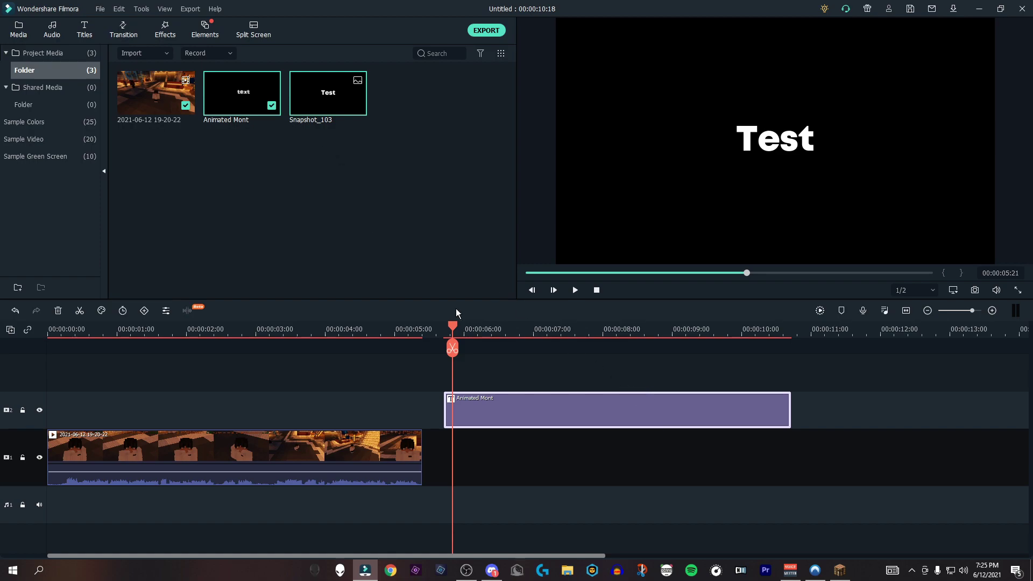
pyautogui.click(58, 310)
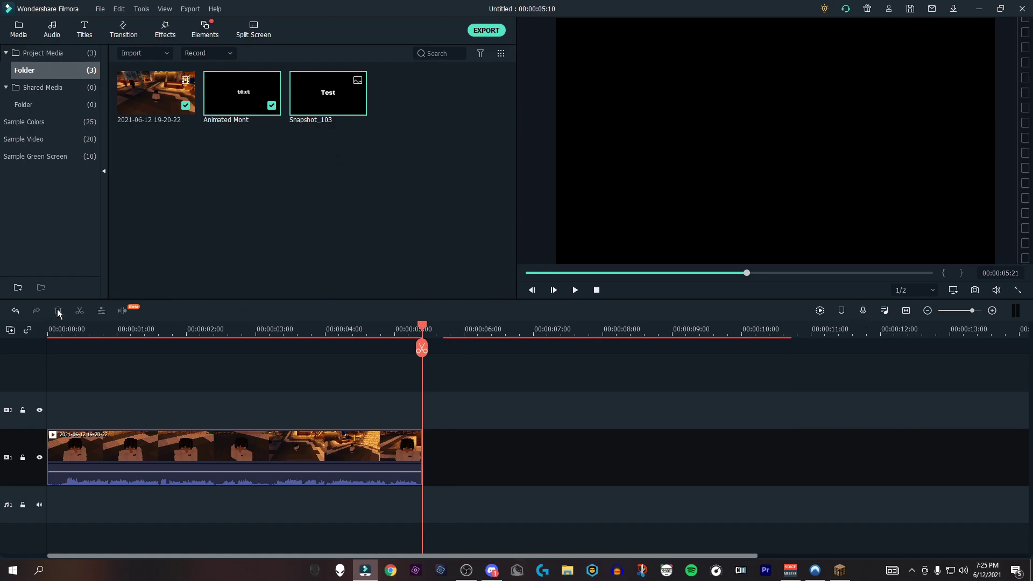
pyautogui.moveTo(360, 105); pyautogui.dragTo(232, 413)
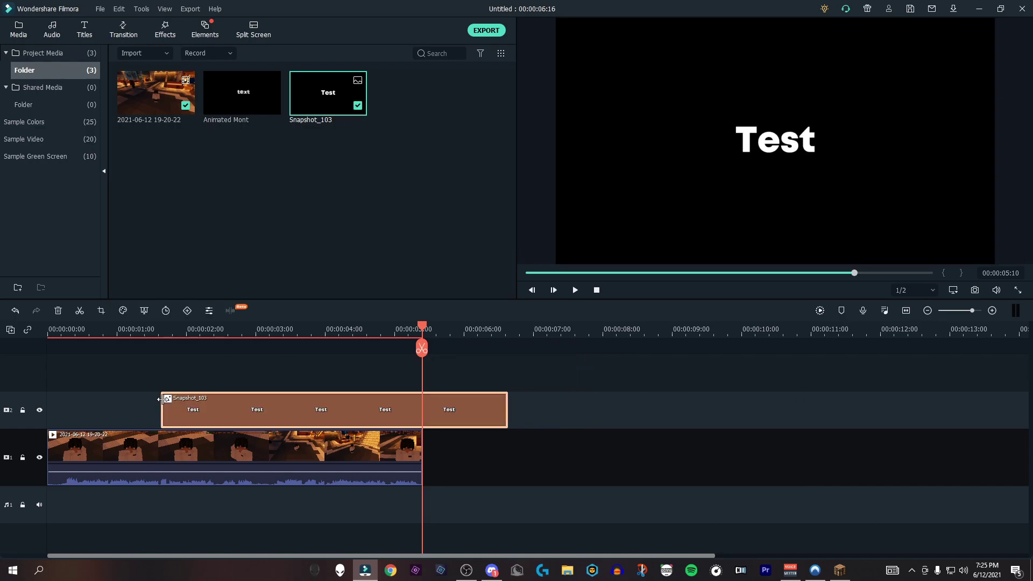
# Step: Place the playhead near the start of the snapshot clip and open the clip's custom animation settings
pyautogui.click(189, 331)
pyautogui.moveTo(189, 334); pyautogui.dragTo(167, 331)
pyautogui.doubleClick(191, 409)
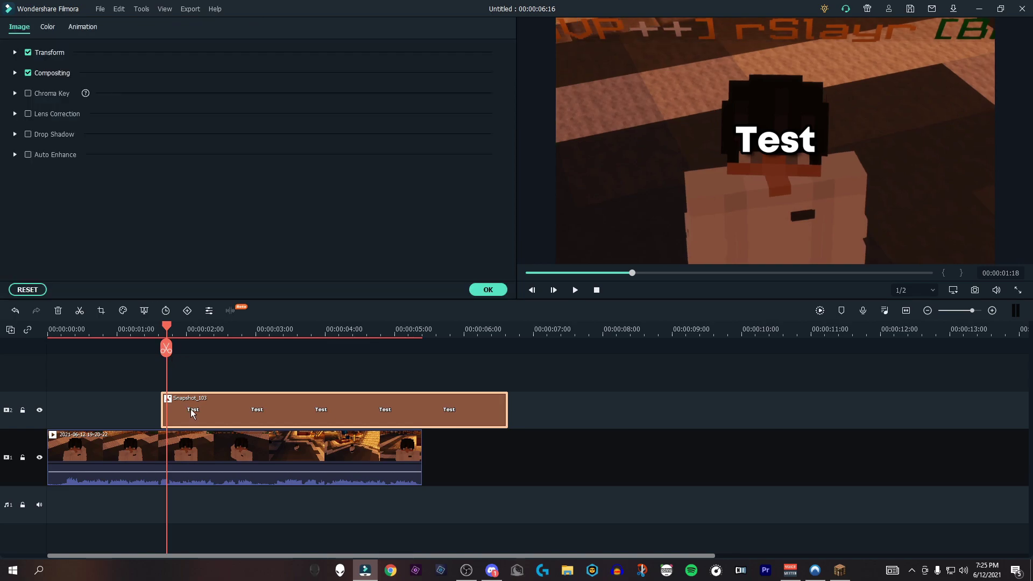
pyautogui.click(73, 29)
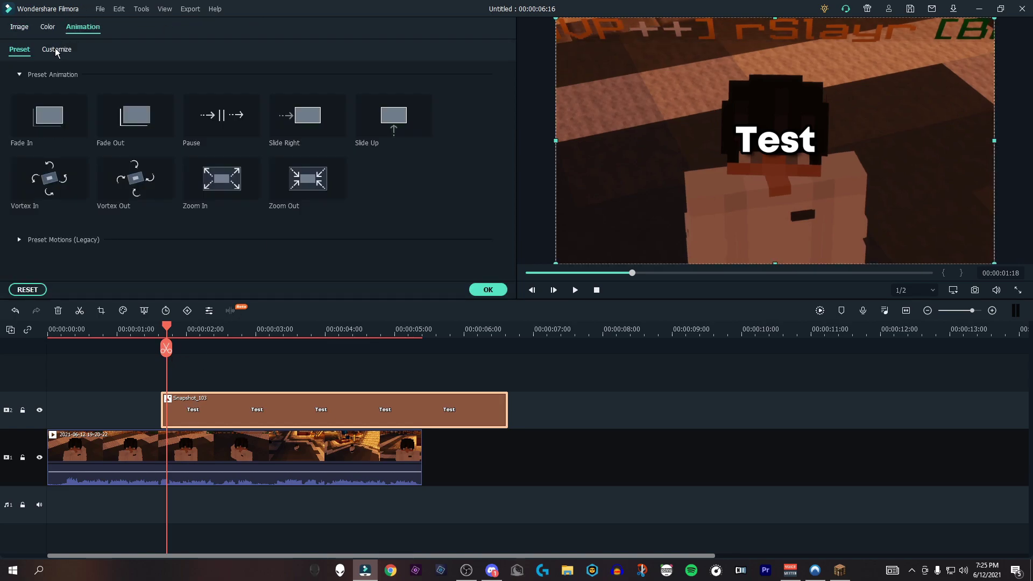
pyautogui.click(57, 50)
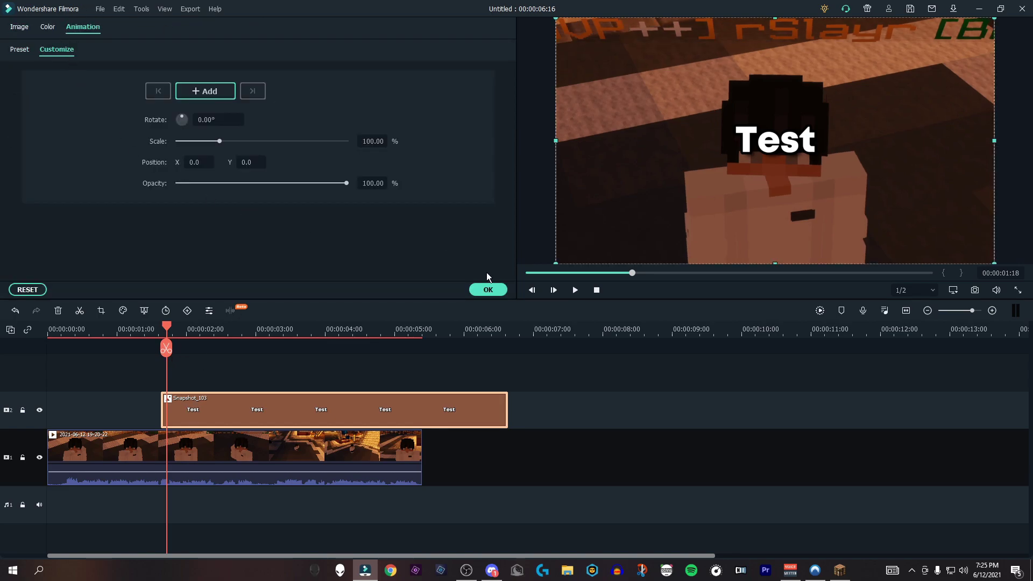
# Step: Add a keyframe on the snapshot clip's first frame with its scale set to 33.33%
pyautogui.click(532, 290)
pyautogui.click(532, 290)
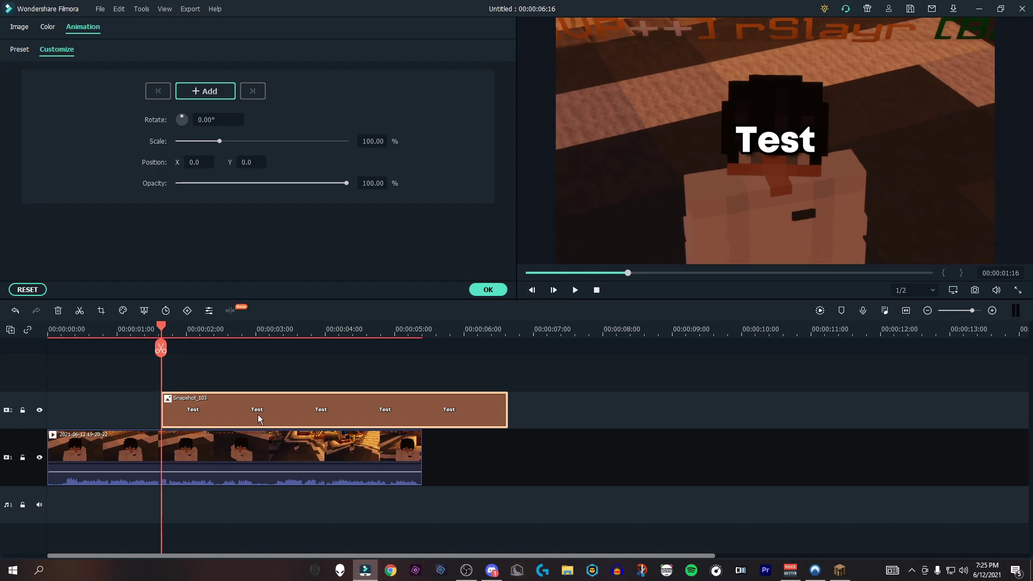
pyautogui.click(531, 290)
pyautogui.click(554, 290)
pyautogui.click(192, 89)
pyautogui.click(222, 99)
pyautogui.click(372, 140)
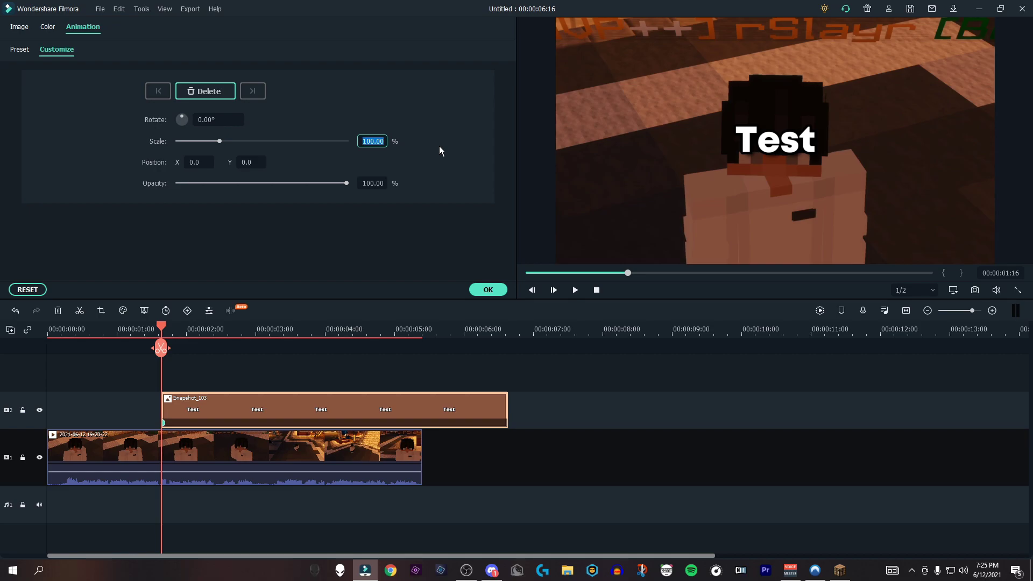
pyautogui.write('33.33')
# Step: Advance four frames to 00:00:01:20 and set the snapshot clip's scale to 105% as a second keyframe
pyautogui.click(555, 293)
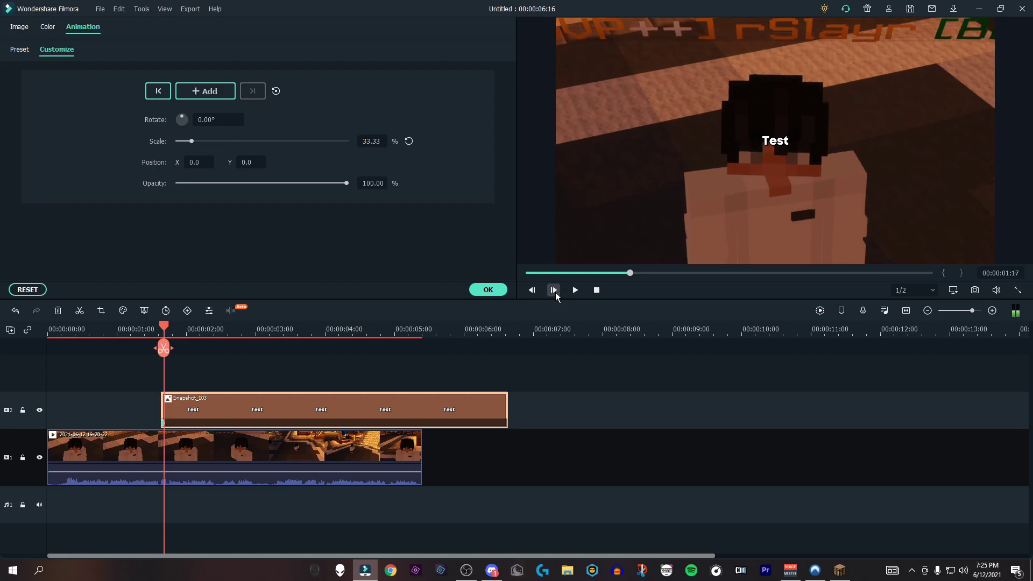
pyautogui.click(555, 292)
pyautogui.click(555, 292)
pyautogui.click(555, 292)
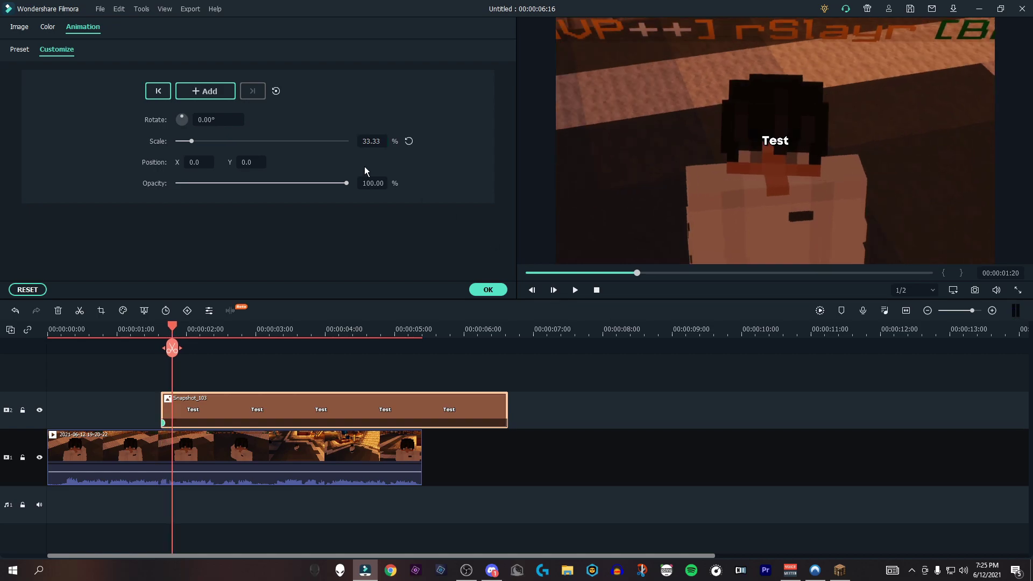
pyautogui.click(370, 139)
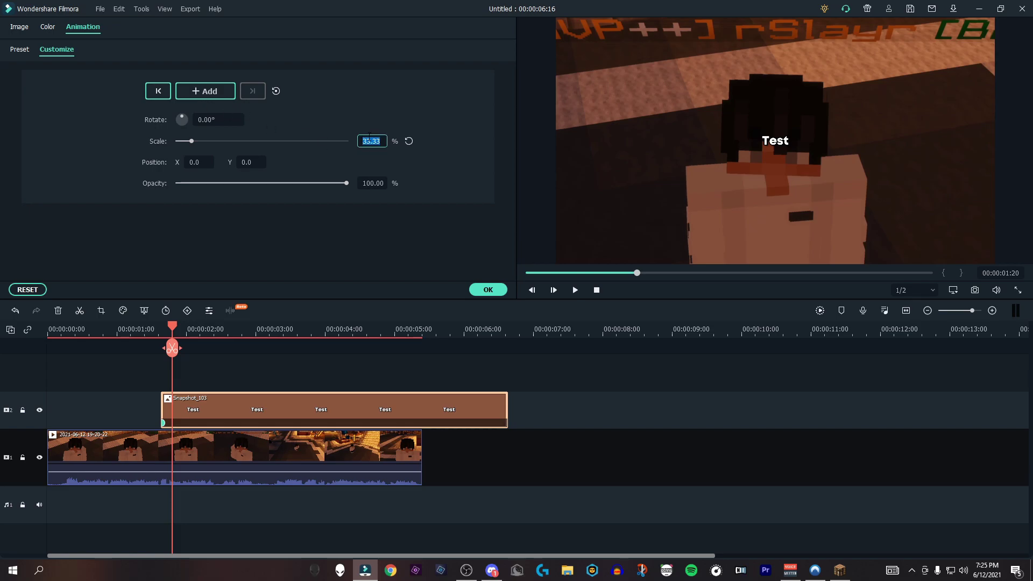
pyautogui.write('105')
# Step: Advance two more frames and set the snapshot clip's scale to 100% as a third keyframe
pyautogui.click(554, 290)
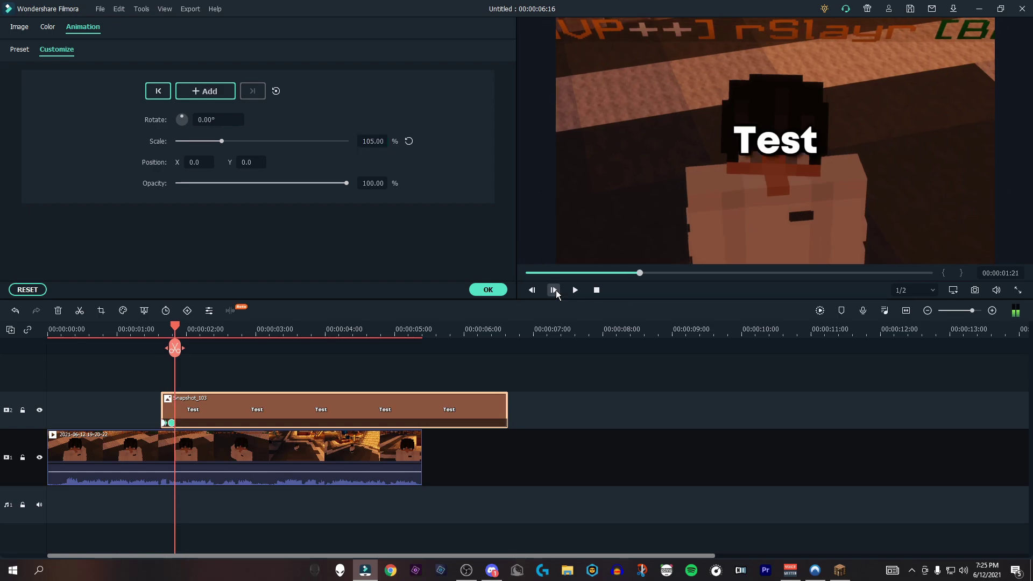
pyautogui.click(554, 290)
pyautogui.click(380, 142)
pyautogui.write('100')
pyautogui.press('Return')
# Step: Play back the text's pop-in animation from about one second into the timeline
pyautogui.moveTo(181, 329)
pyautogui.mouseDown()
pyautogui.moveTo(162, 332)
pyautogui.moveTo(194, 330)
pyautogui.mouseUp()
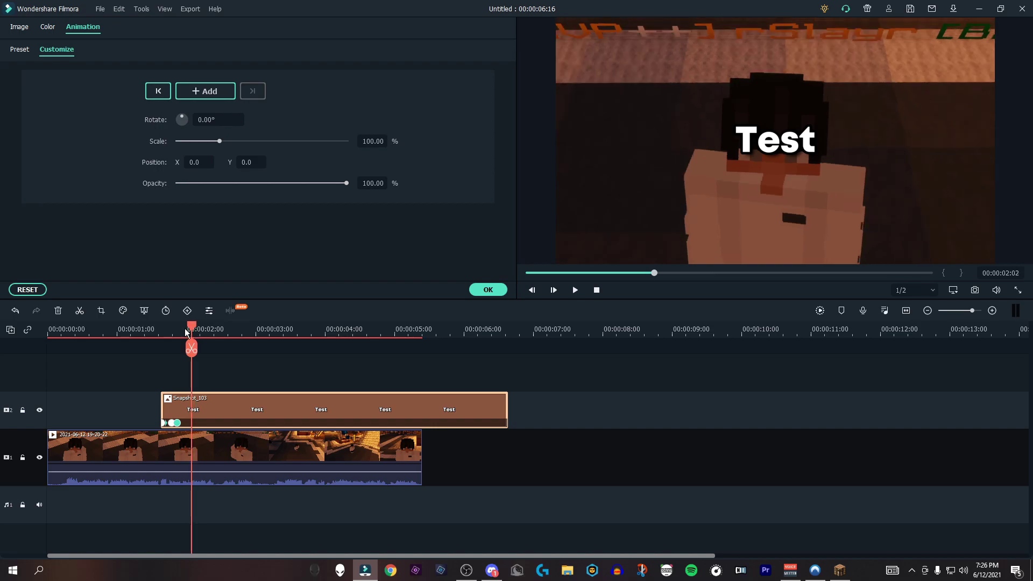
pyautogui.click(122, 330)
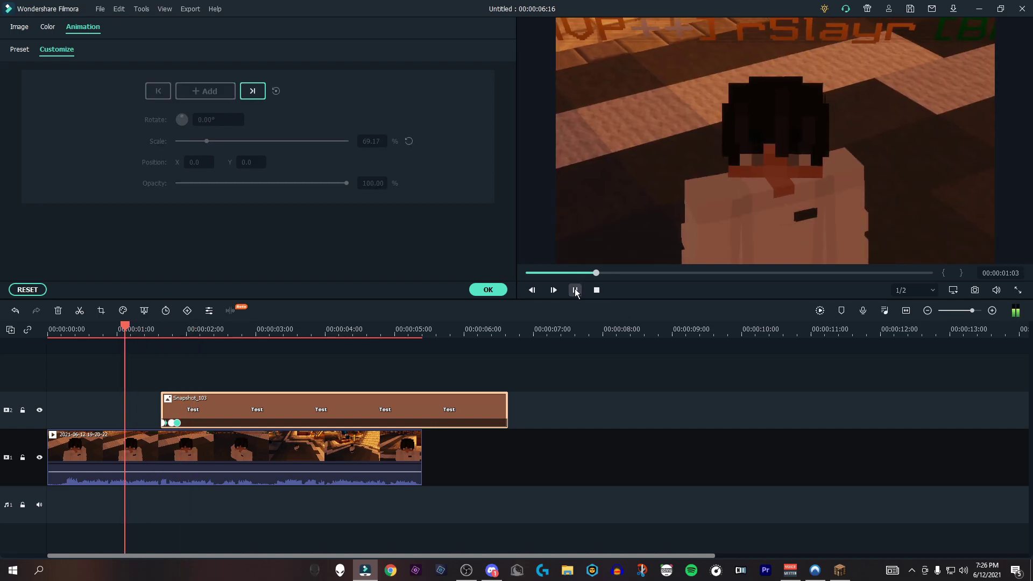
pyautogui.click(575, 292)
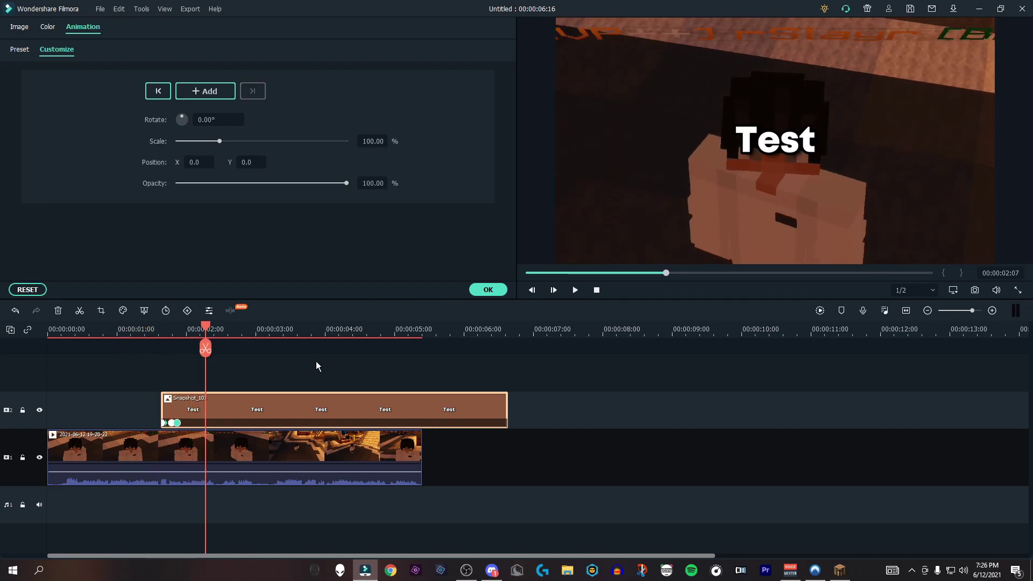